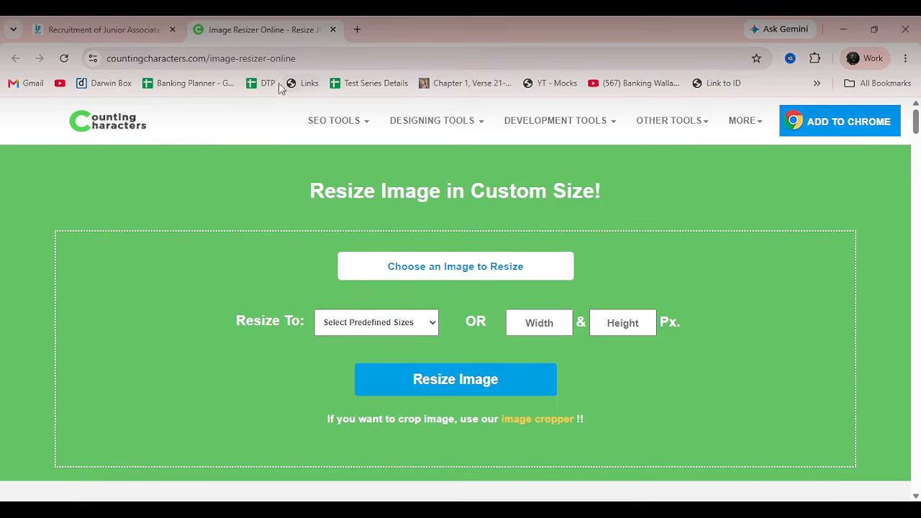
# Load the candidate's photograph into the online image resizer
pyautogui.click(217, 69)
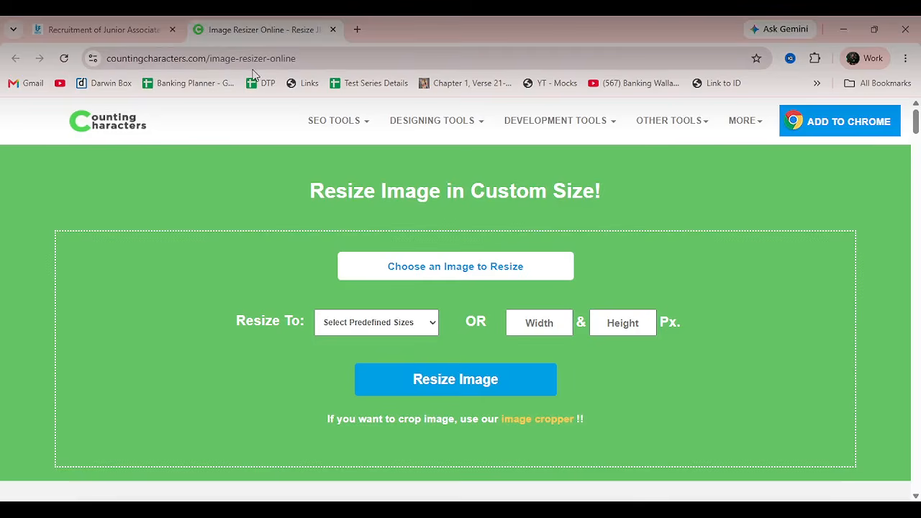
pyautogui.click(470, 273)
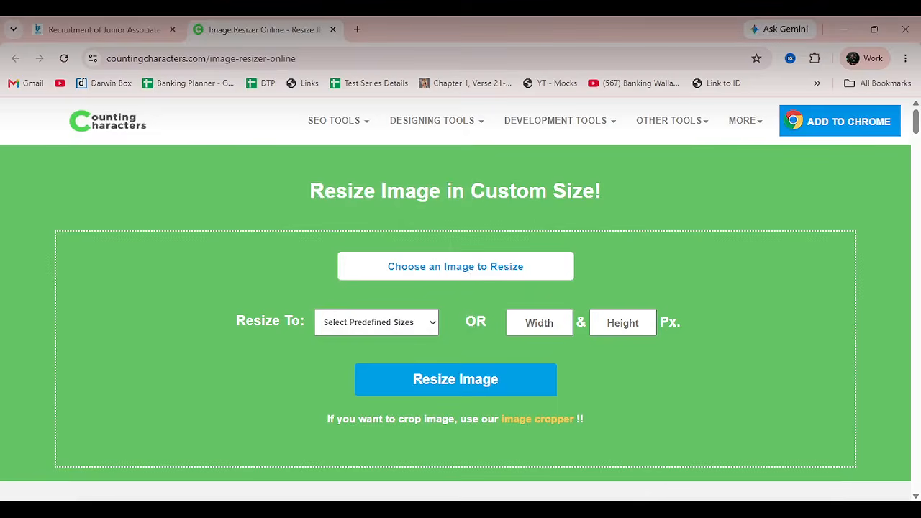
pyautogui.click(434, 280)
pyautogui.press('Return')
pyautogui.scroll(-2, 583, 372)
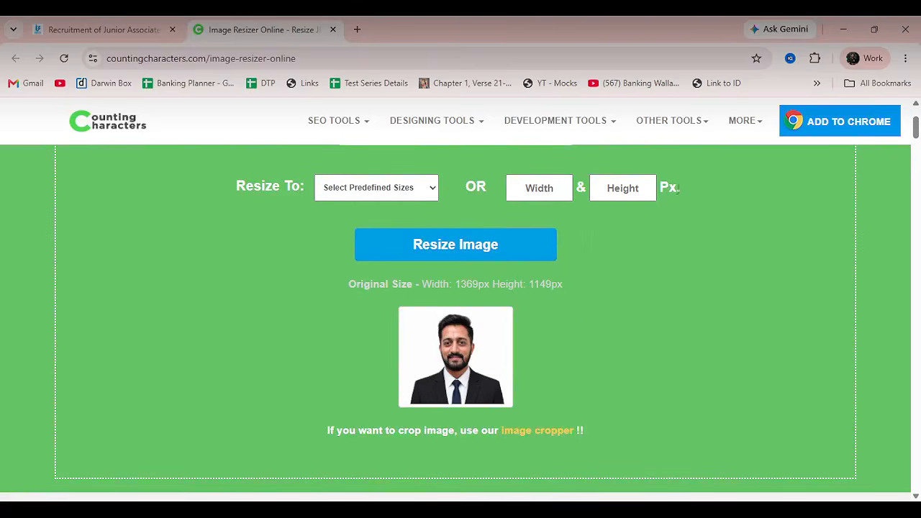
# Resize the photograph to 200 px wide by 230 px high and download the resized image
pyautogui.moveTo(683, 191); pyautogui.dragTo(655, 190)
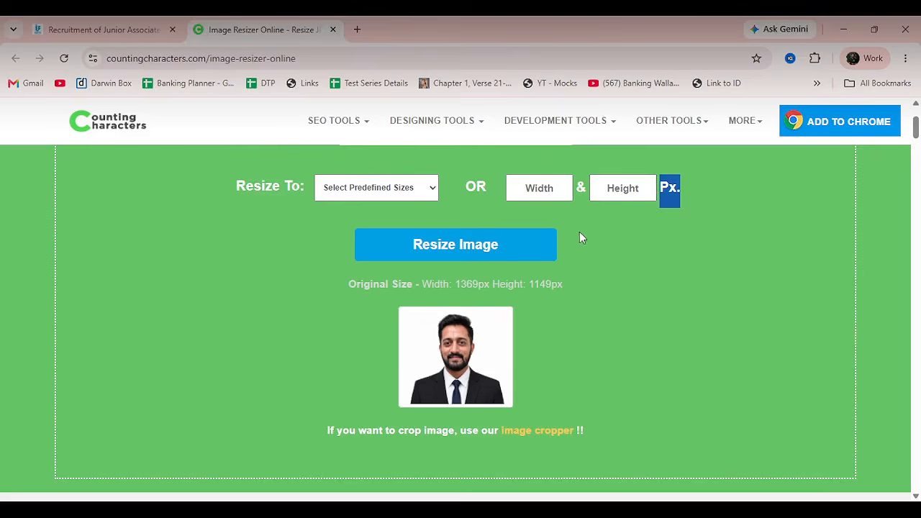
pyautogui.click(600, 194)
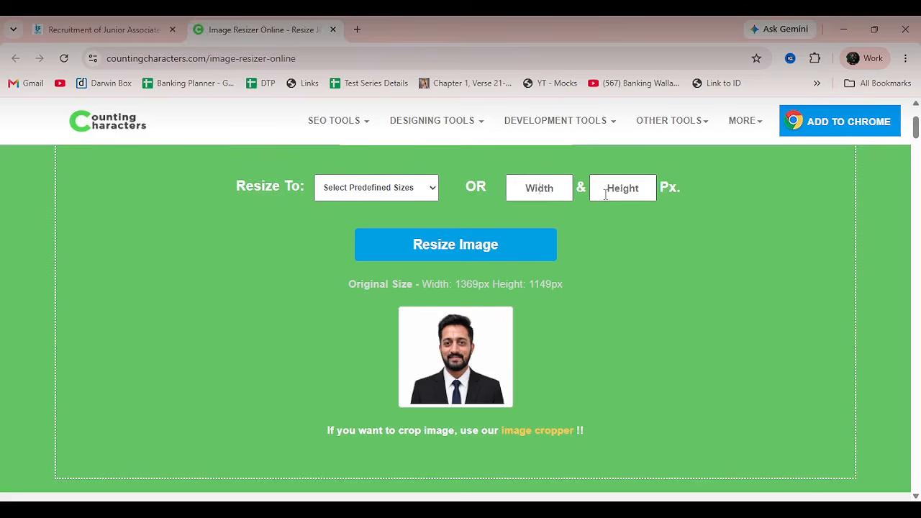
pyautogui.write('200')
pyautogui.click(606, 194)
pyautogui.write('230')
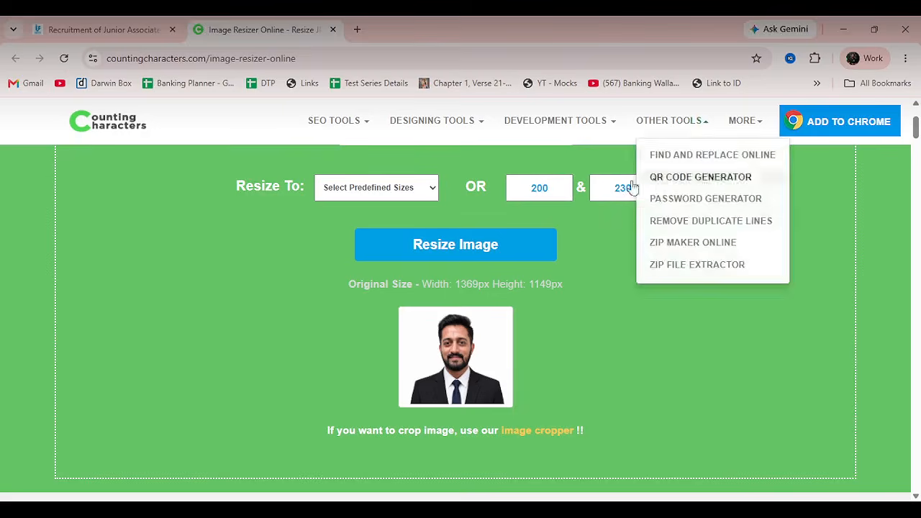
pyautogui.click(466, 259)
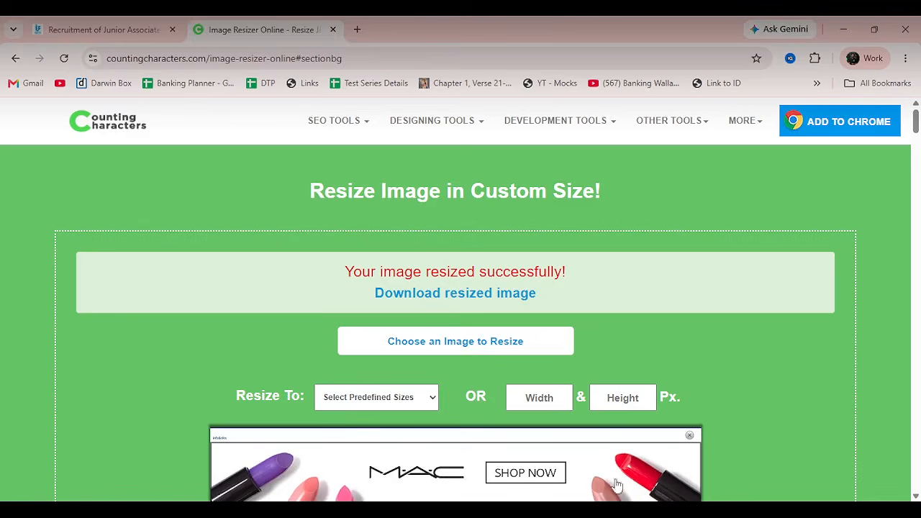
pyautogui.click(689, 437)
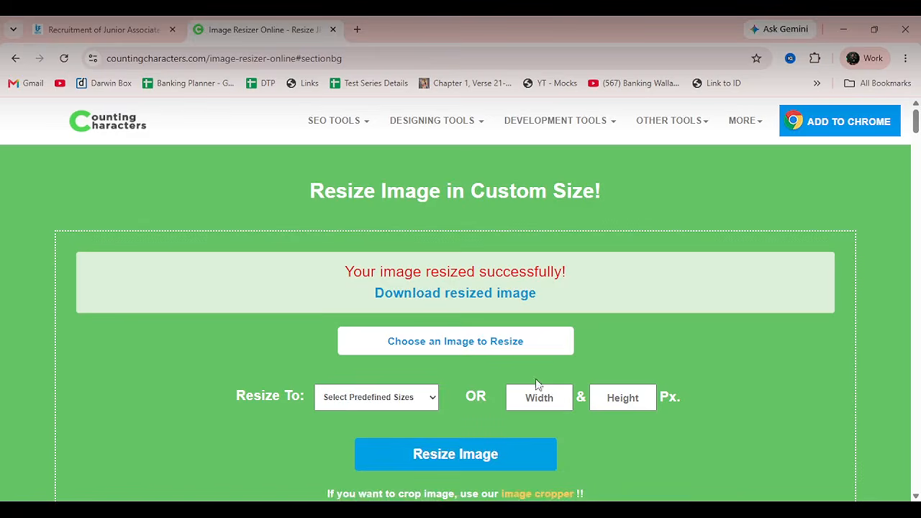
pyautogui.click(452, 301)
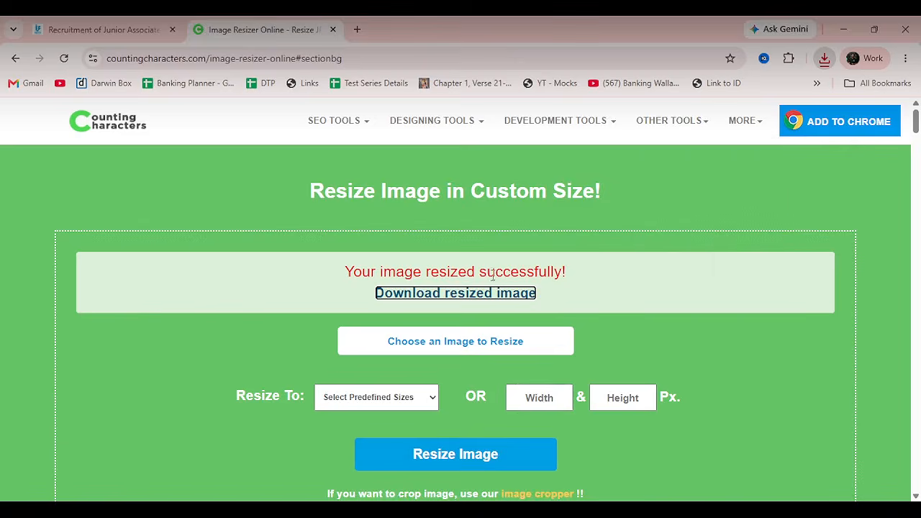
# Load the original photograph into the image resizer again
pyautogui.click(444, 350)
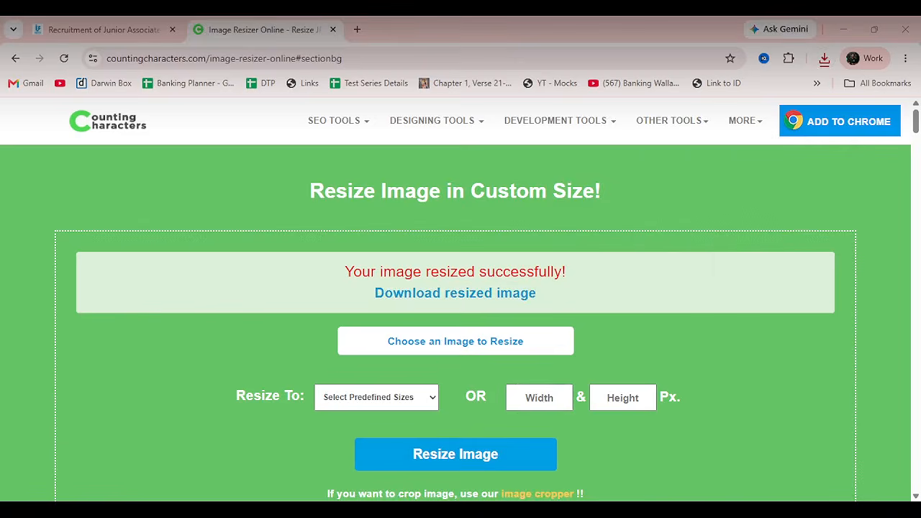
pyautogui.press('Return')
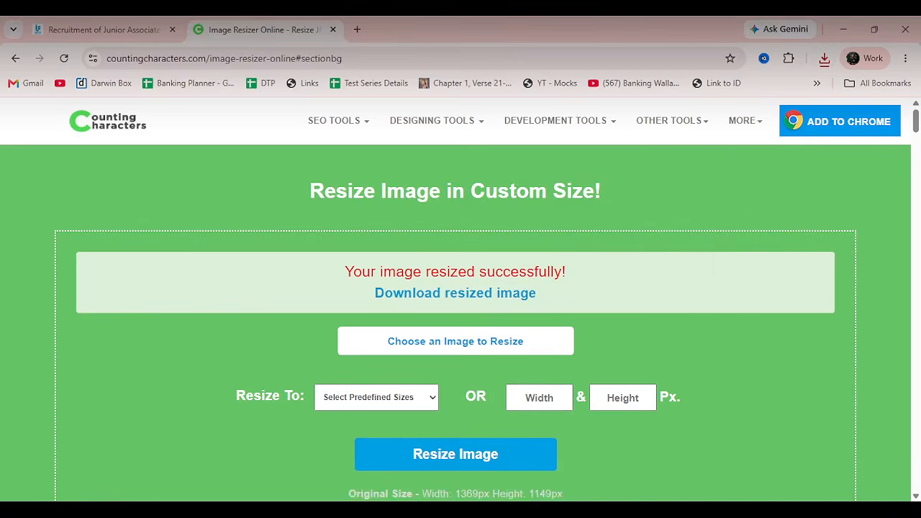
# Resize the photograph to 400 px wide by 460 px high and download the result
pyautogui.scroll(-2, 552, 430)
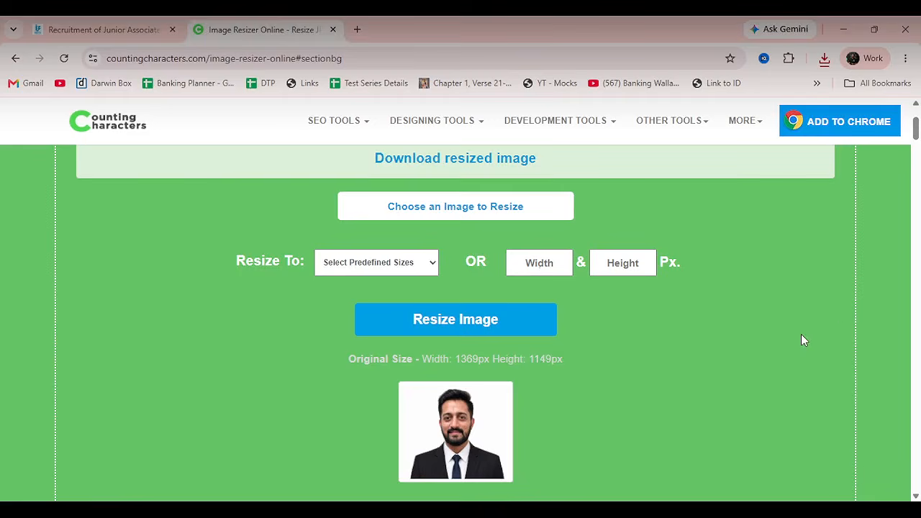
pyautogui.write('400')
pyautogui.click(631, 258)
pyautogui.write('460')
pyautogui.click(477, 339)
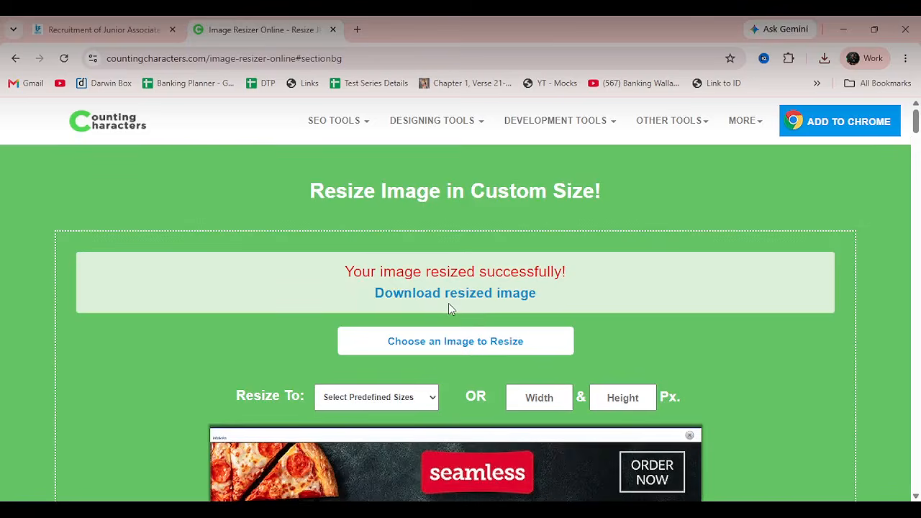
pyautogui.click(450, 304)
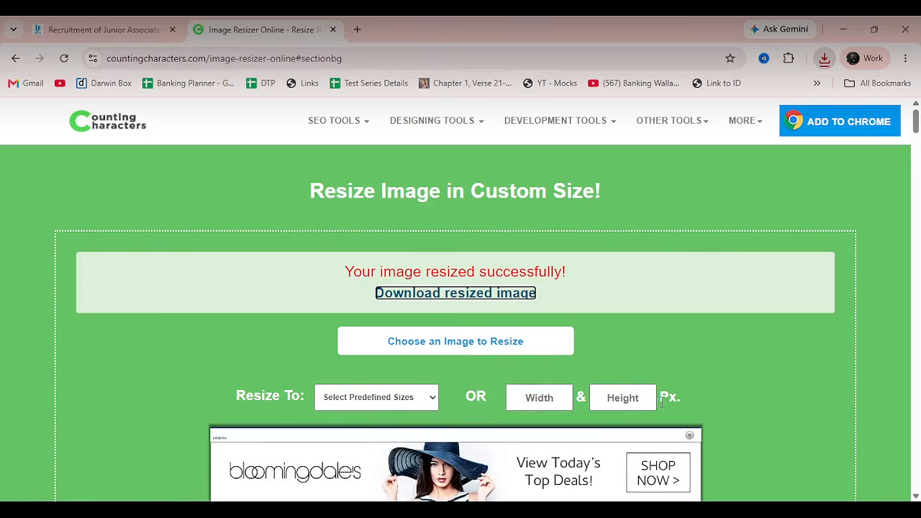
pyautogui.click(690, 435)
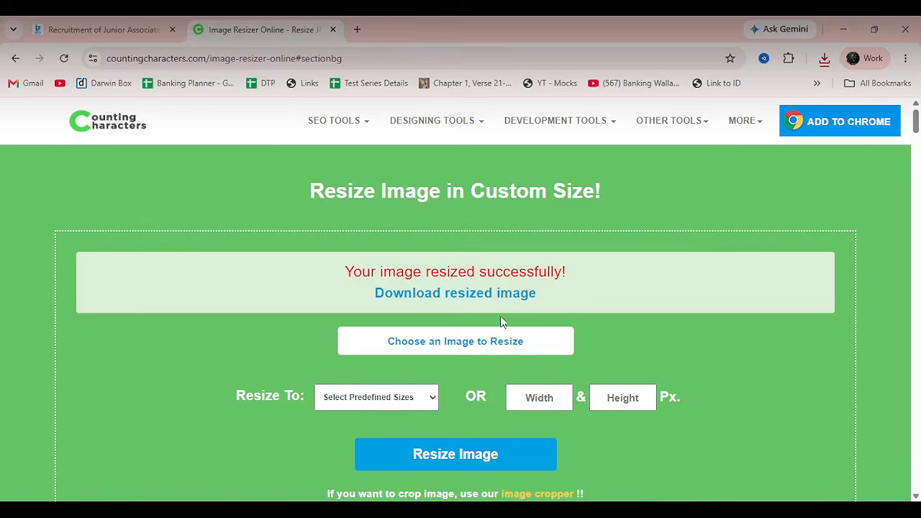
# Switch to the SBI Junior Associates recruitment page and open the new registration form
pyautogui.click(82, 38)
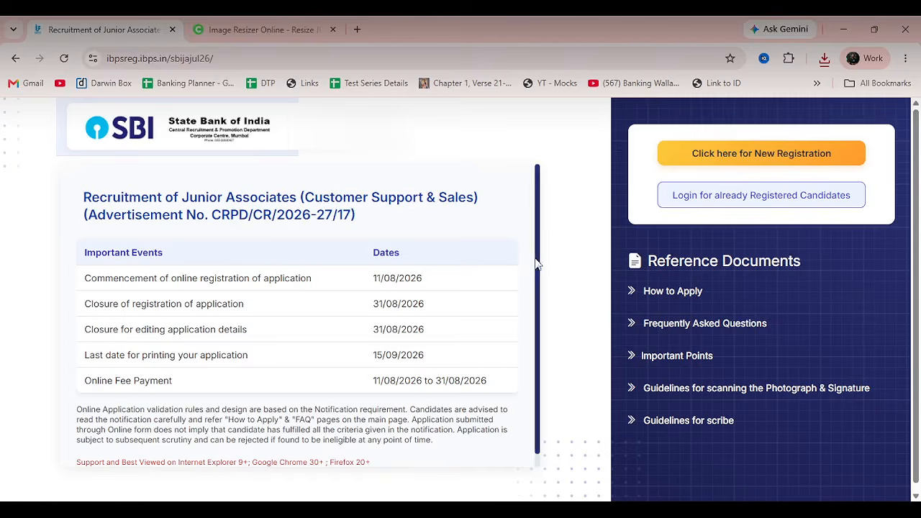
pyautogui.click(726, 166)
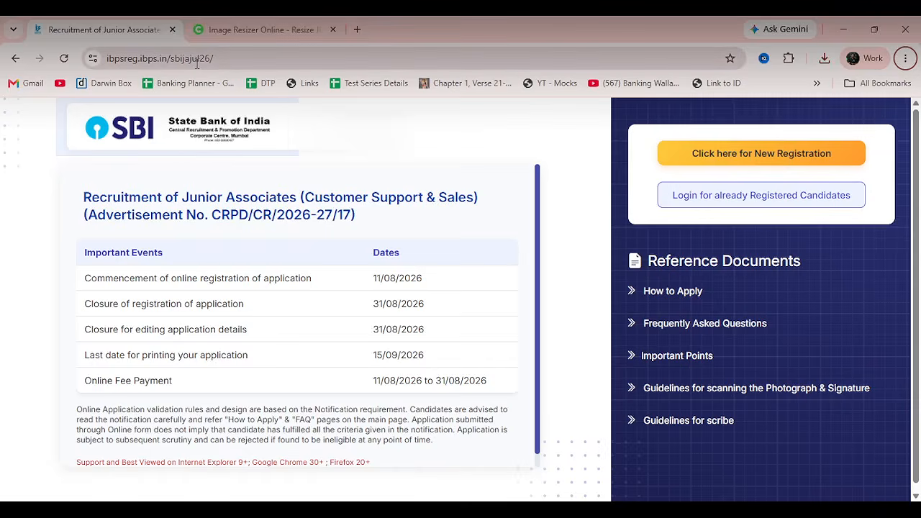
pyautogui.click(686, 154)
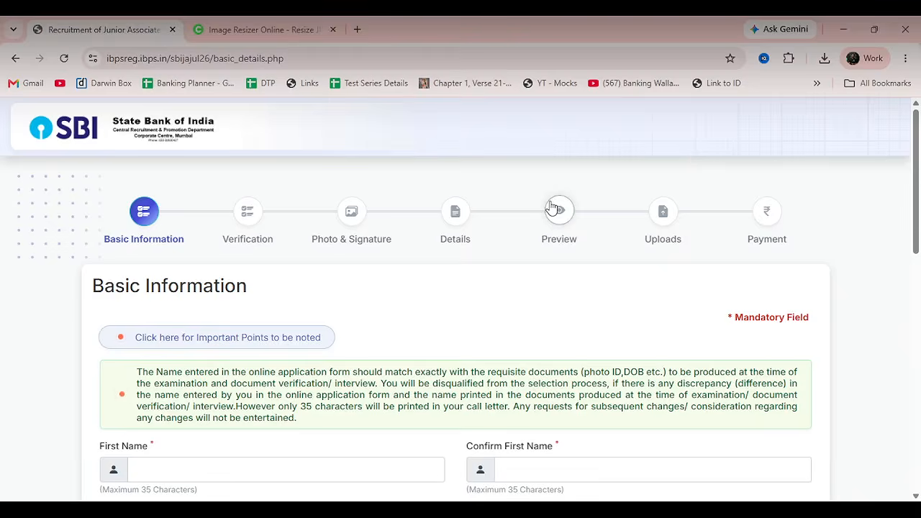
pyautogui.scroll(-4, 551, 207)
pyautogui.scroll(-5, 378, 238)
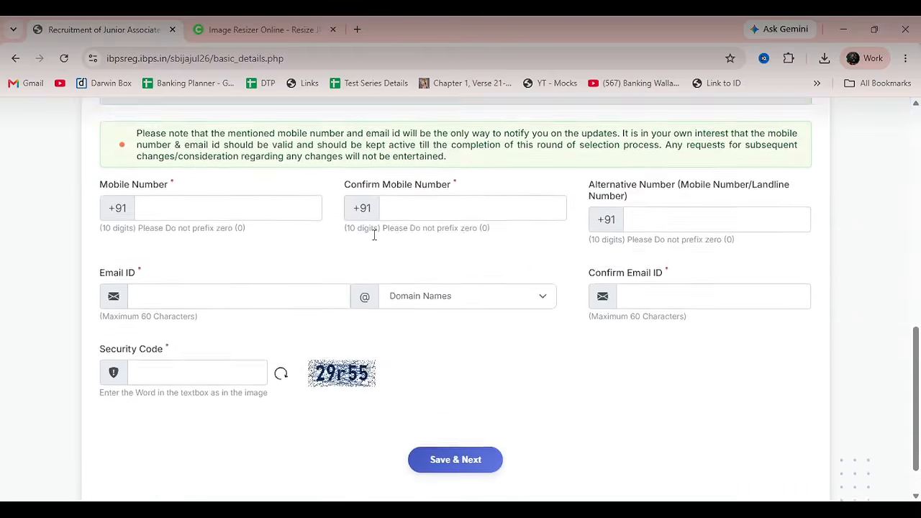
pyautogui.scroll(9, 415, 260)
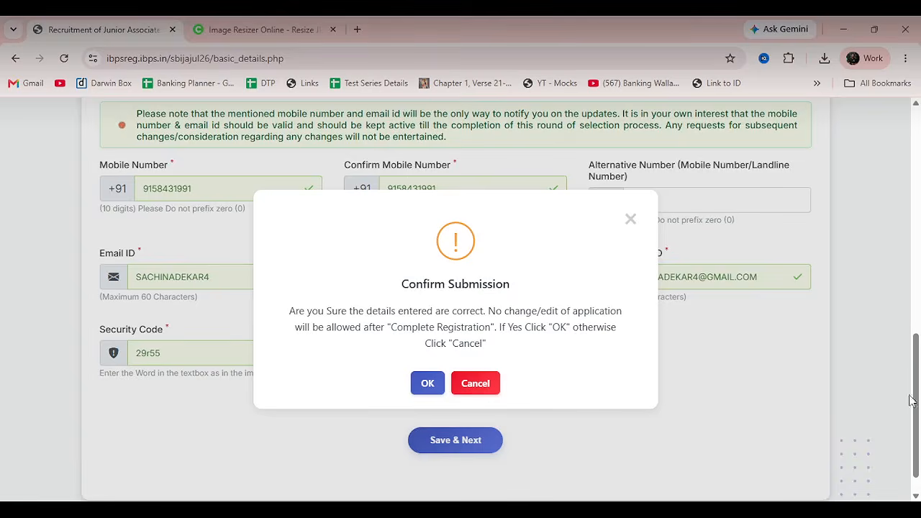
# Confirm the submission of the basic information to proceed to OTP verification
pyautogui.click(427, 383)
pyautogui.scroll(-1, 424, 393)
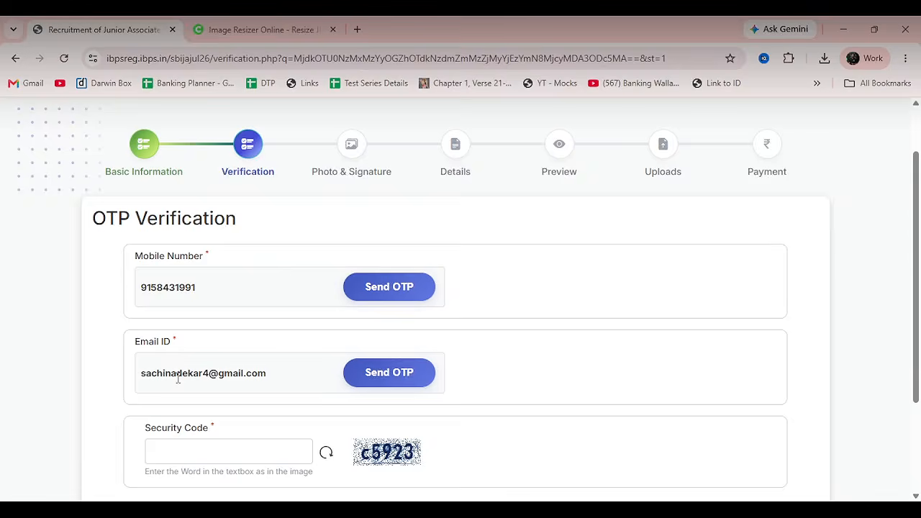
pyautogui.scroll(-1, 178, 379)
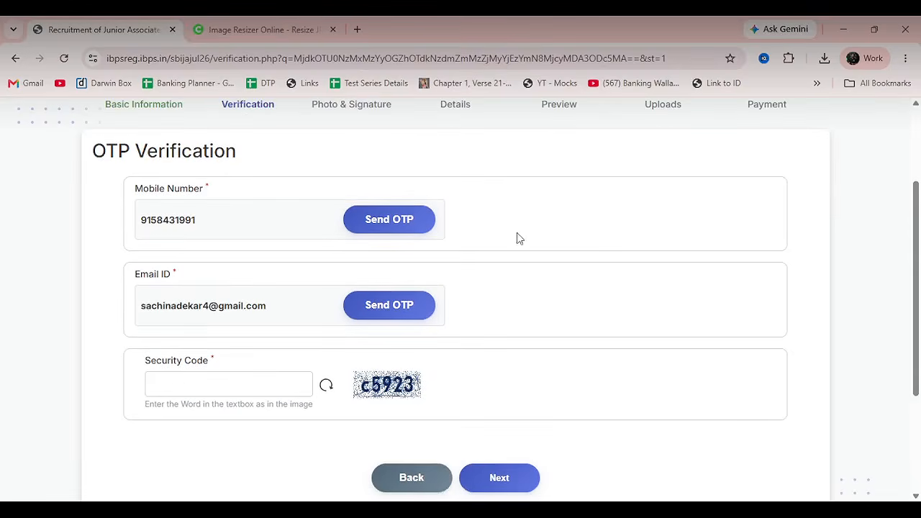
# Fill in the security code shown in the image and send the OTP to the mobile number
pyautogui.click(376, 235)
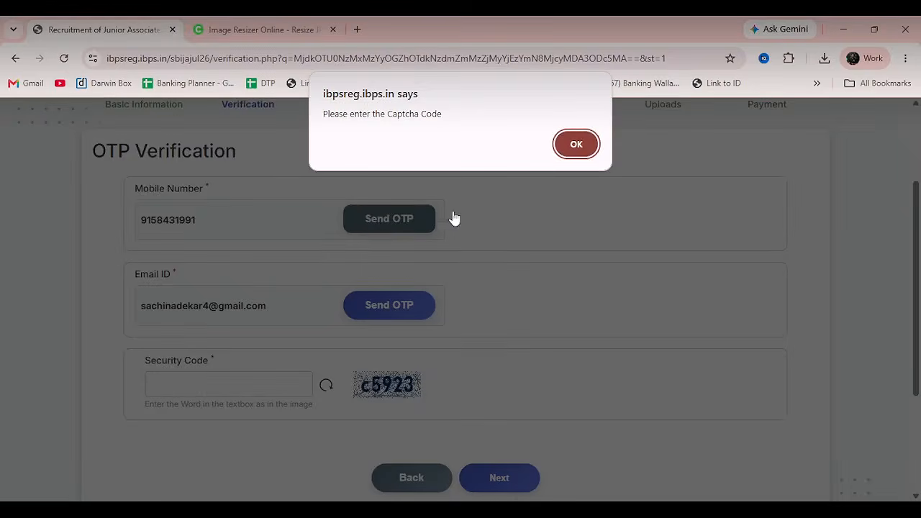
pyautogui.click(565, 155)
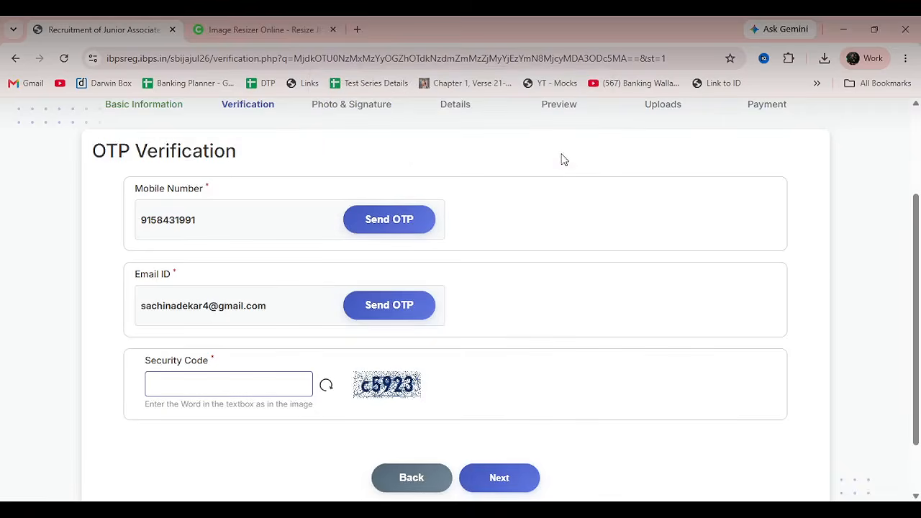
pyautogui.click(171, 386)
pyautogui.click(506, 488)
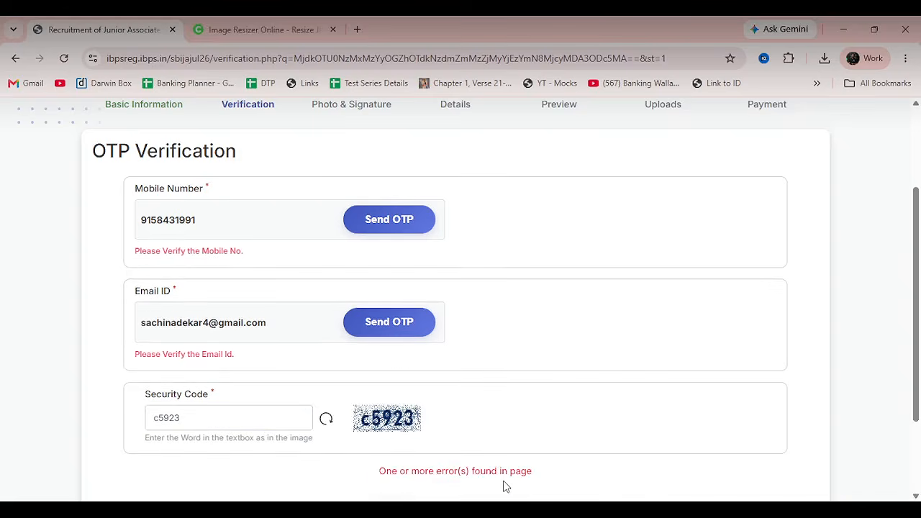
pyautogui.click(385, 226)
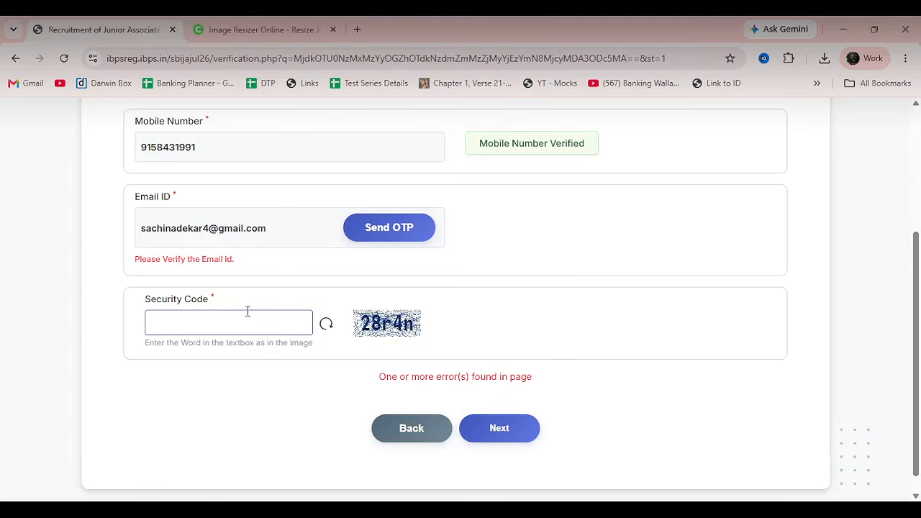
# Fill in the new security code from the image and send the OTP to the email ID
pyautogui.write('28r4n')
pyautogui.click(392, 236)
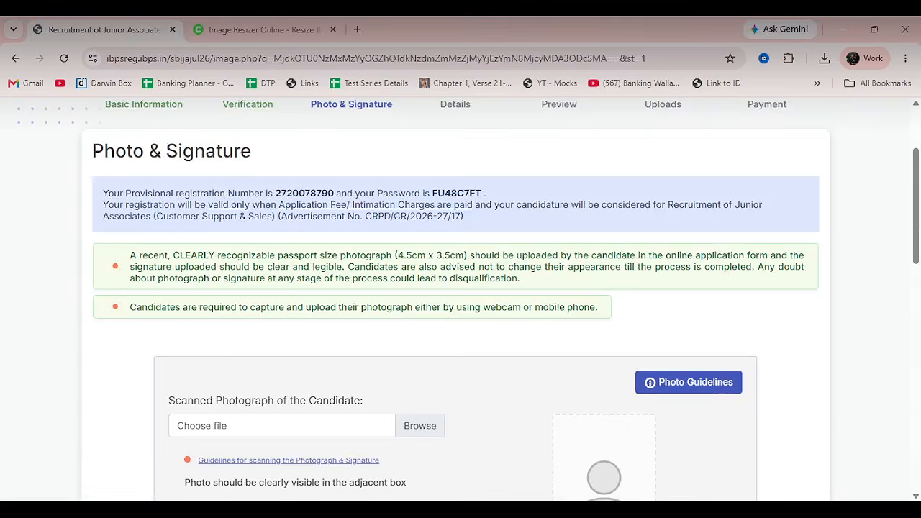
# Upload Photoooo.jpeg as the scanned photograph of the candidate
pyautogui.scroll(-3, 613, 308)
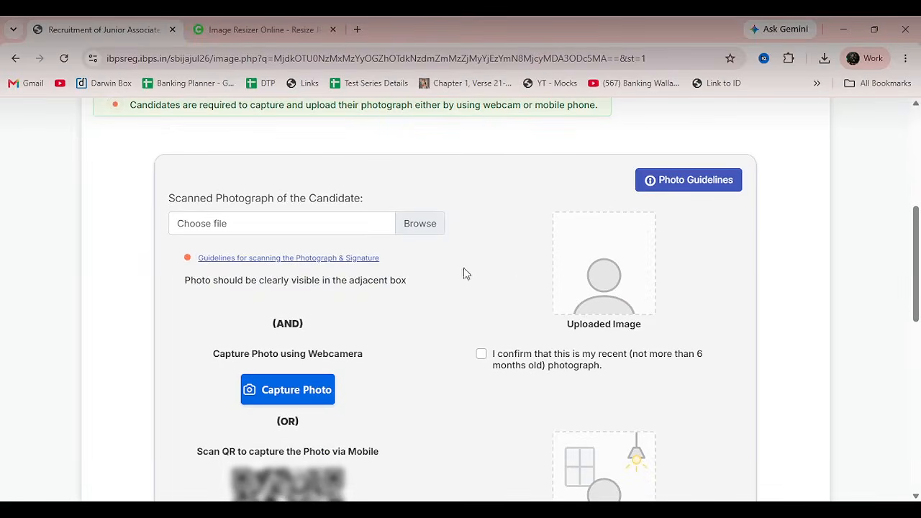
pyautogui.click(421, 225)
pyautogui.press('Return')
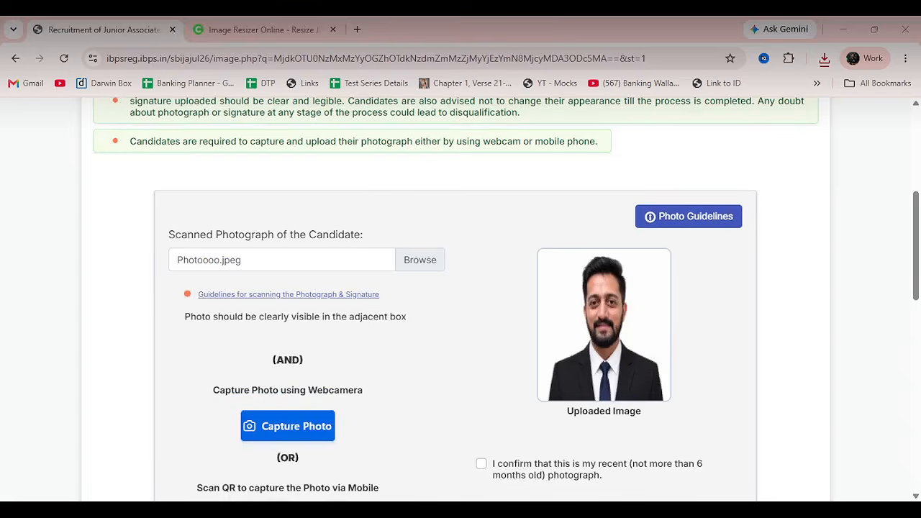
# Reveal the QR code for capturing the photo via mobile and review the live captured image section
pyautogui.scroll(-1, 383, 393)
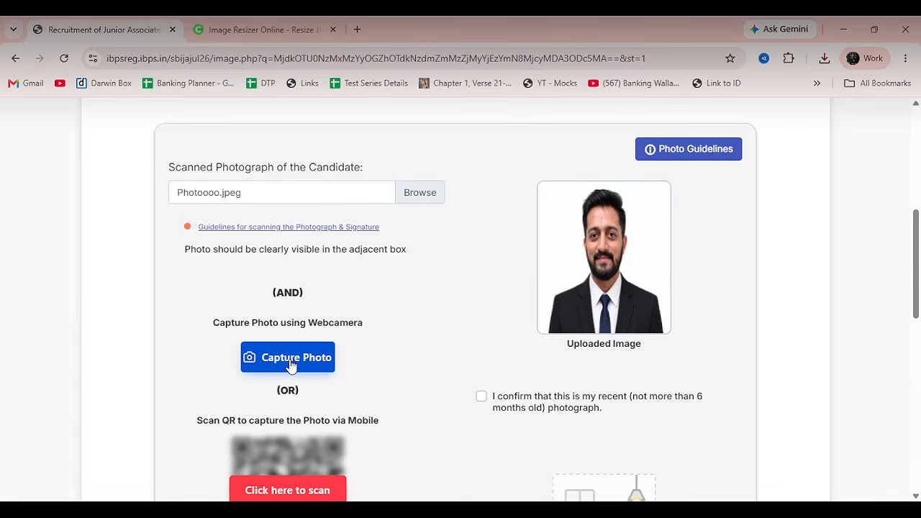
pyautogui.scroll(-1, 285, 374)
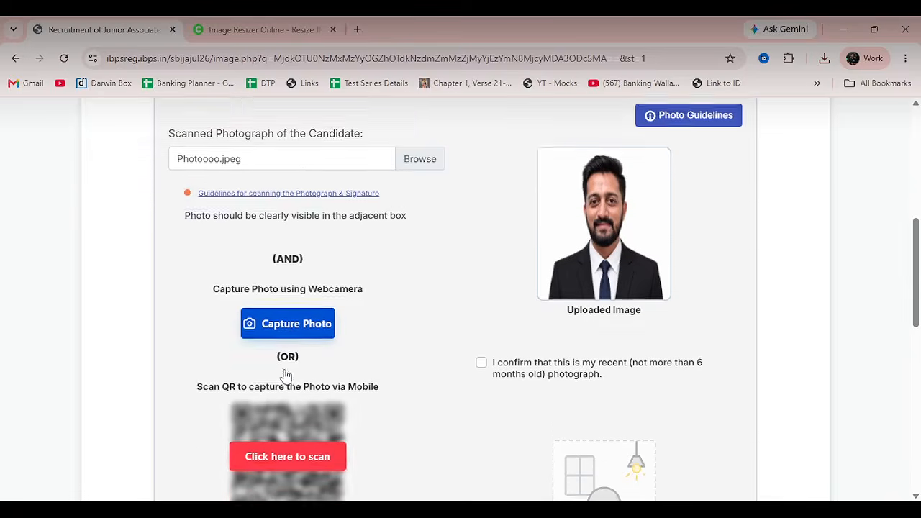
pyautogui.click(298, 423)
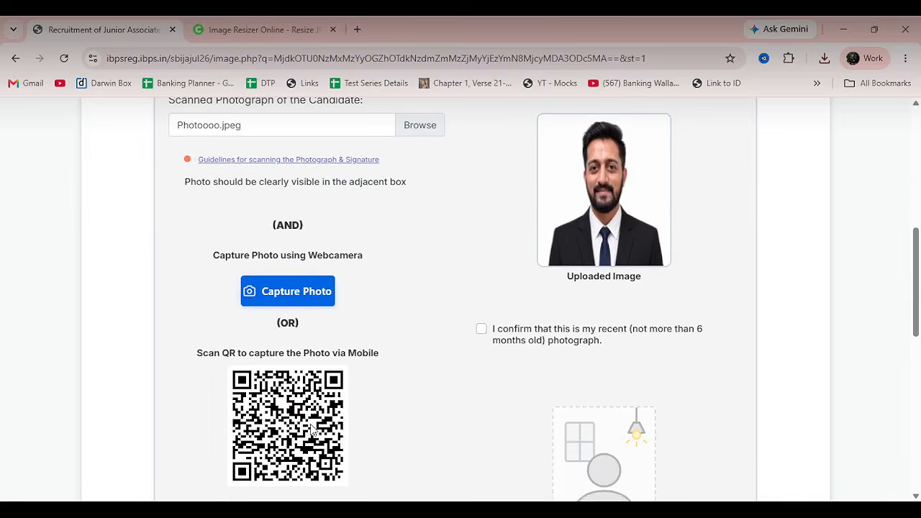
pyautogui.scroll(-1, 311, 427)
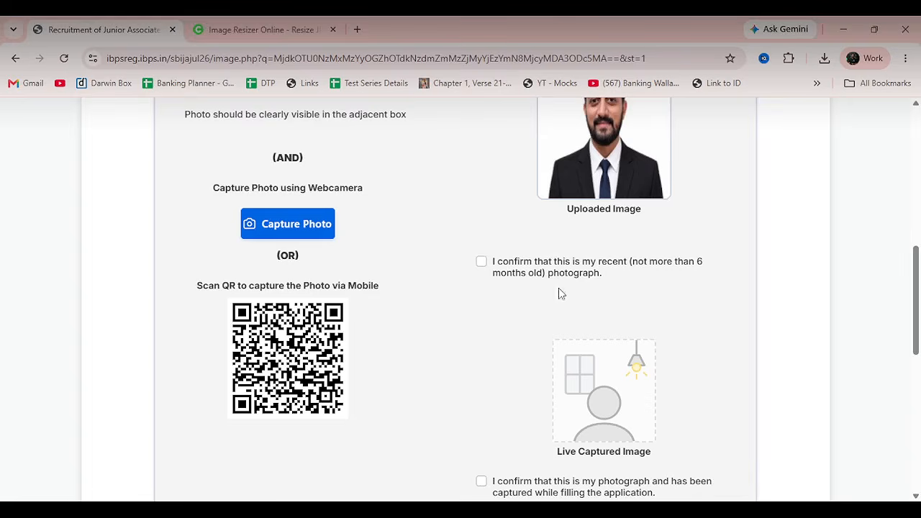
pyautogui.scroll(-2, 724, 295)
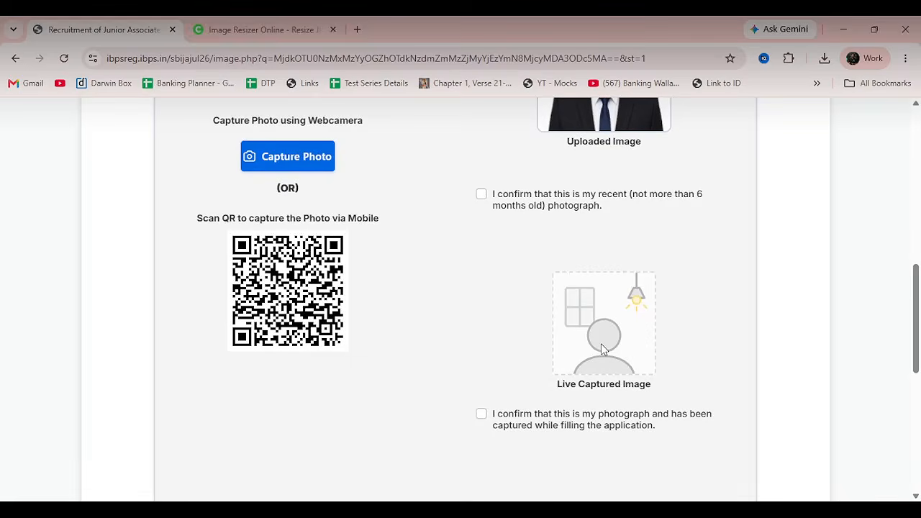
pyautogui.scroll(-2, 603, 347)
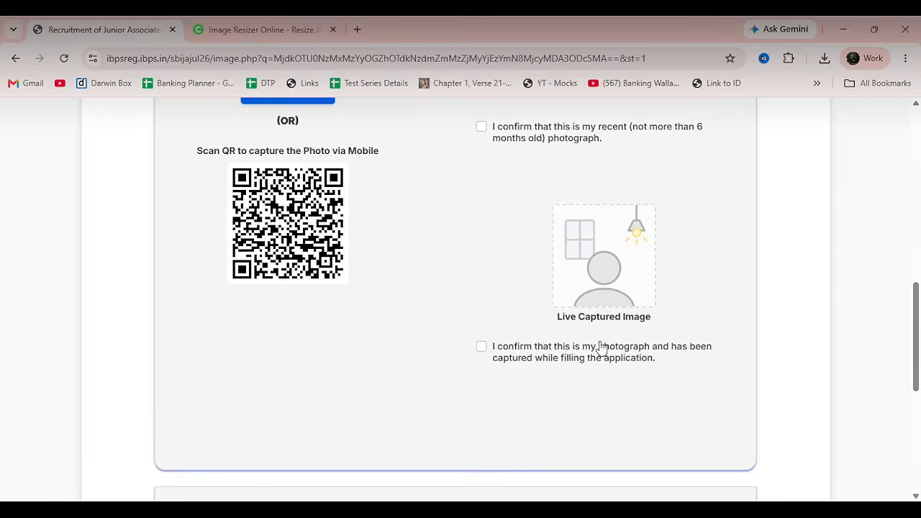
# Confirm that the uploaded photograph is recent and that the live captured image is the candidate's own, taken while filling the application
pyautogui.scroll(2, 544, 317)
pyautogui.scroll(-2, 533, 314)
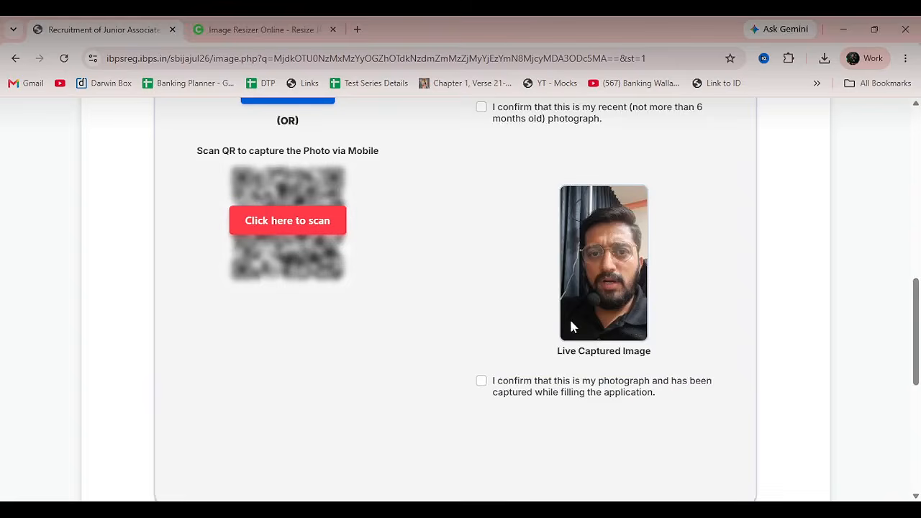
pyautogui.scroll(2, 554, 302)
pyautogui.click(492, 253)
pyautogui.scroll(-2, 535, 295)
pyautogui.click(482, 380)
pyautogui.scroll(-4, 521, 387)
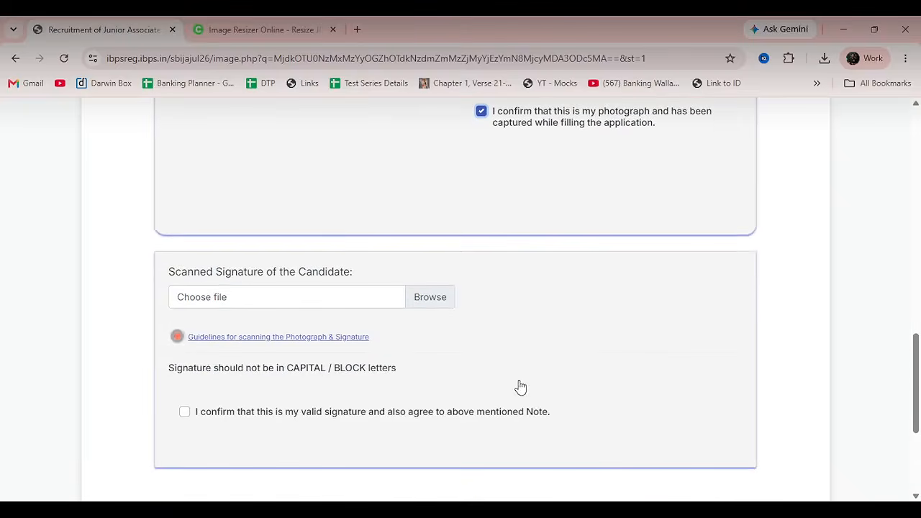
# Upload Signature.jpg as the candidate's scanned signature, confirm it as valid, and proceed to the Details stage
pyautogui.click(422, 300)
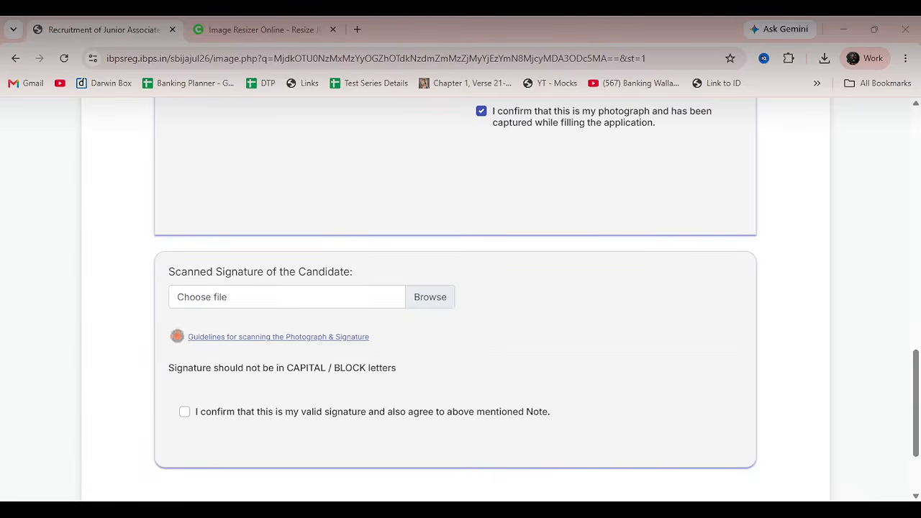
pyautogui.press('Return')
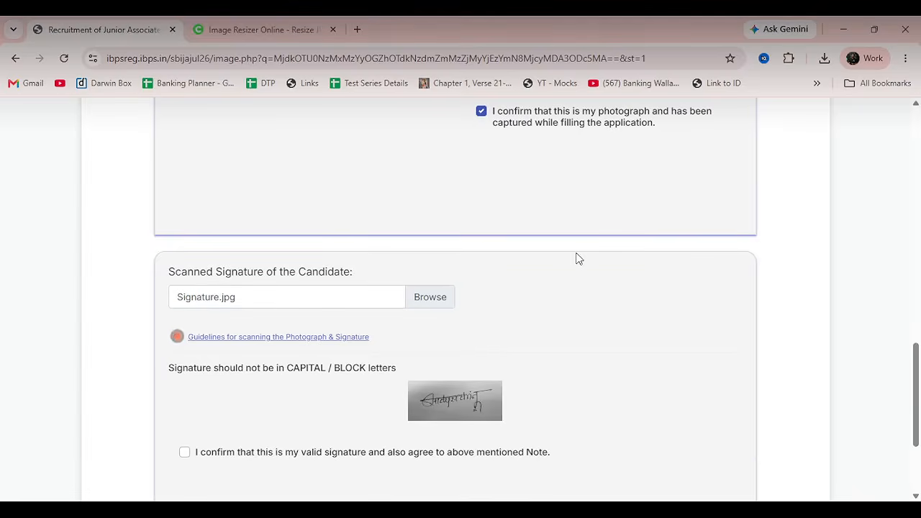
pyautogui.scroll(-2, 578, 257)
pyautogui.click(183, 321)
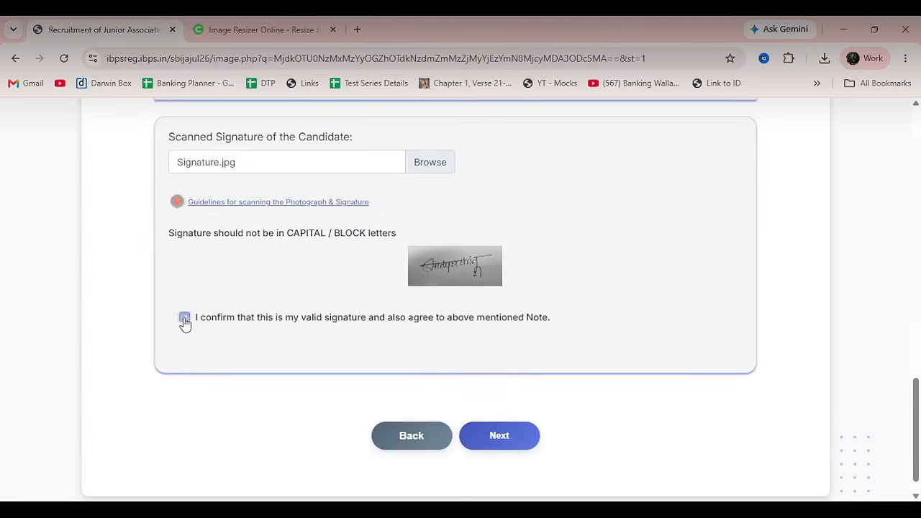
pyautogui.click(483, 436)
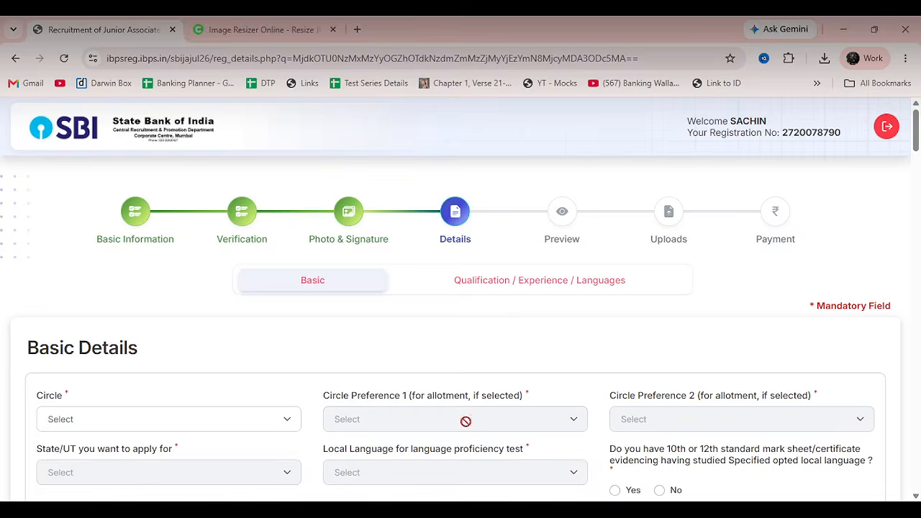
# Set the circle to MAHARASHTRA/ MUMBAI METRO, with Maharashtra as circle preference 1 and Mumbai Metro as circle preference 2
pyautogui.scroll(-2, 383, 387)
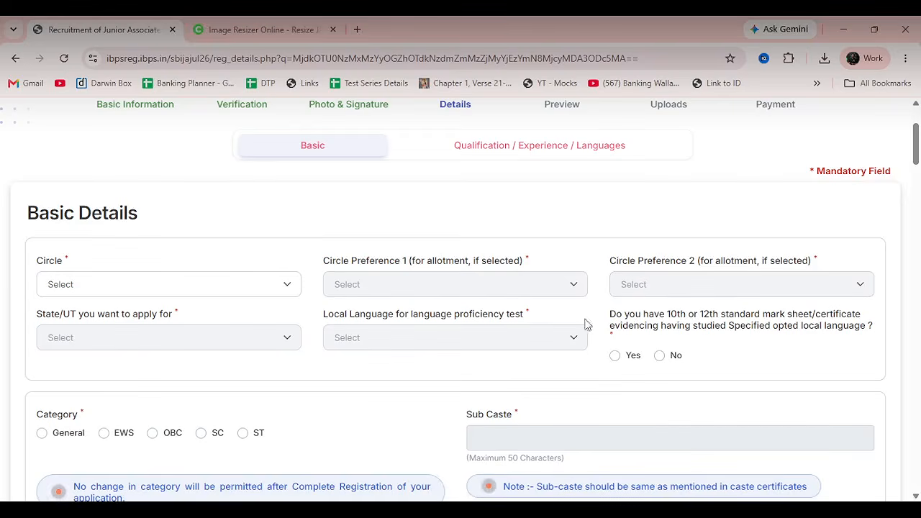
pyautogui.click(224, 292)
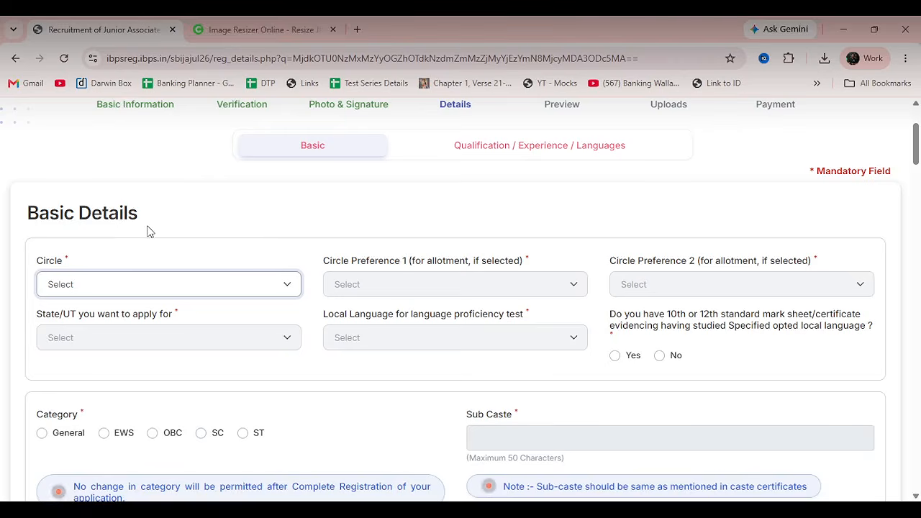
pyautogui.click(188, 231)
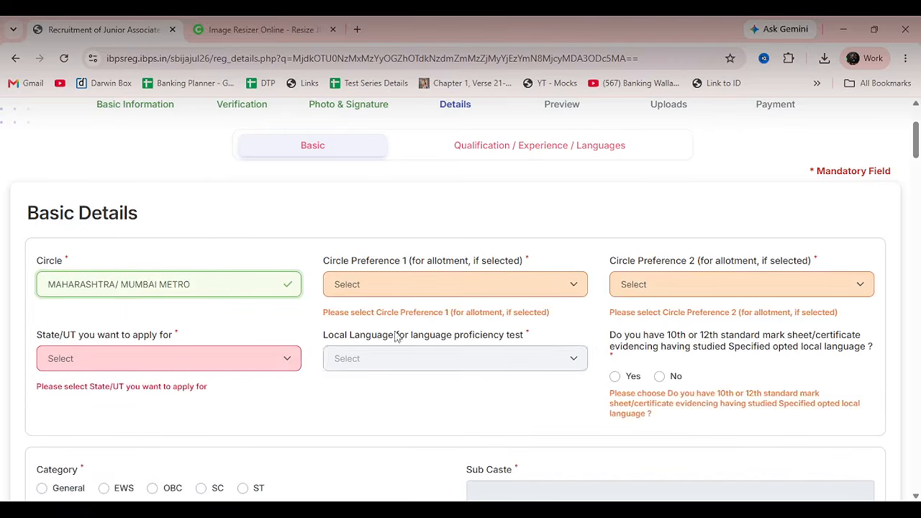
pyautogui.click(395, 289)
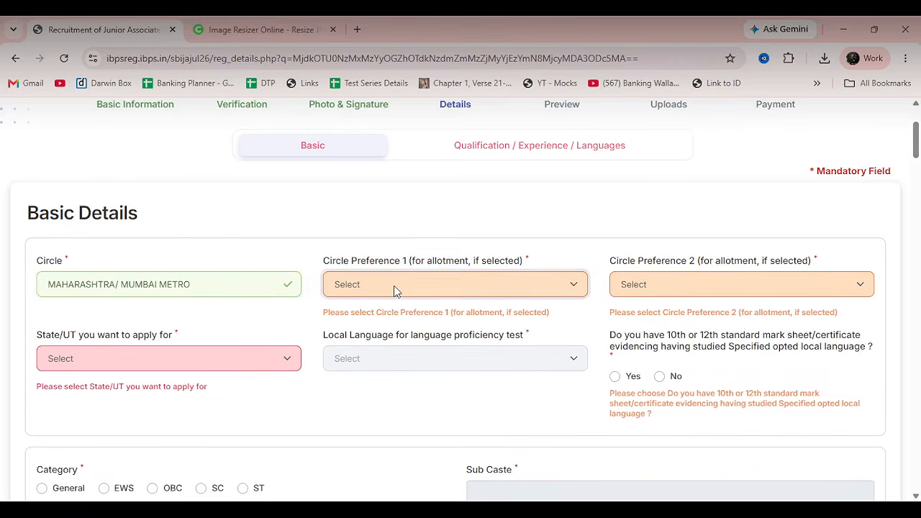
pyautogui.click(397, 329)
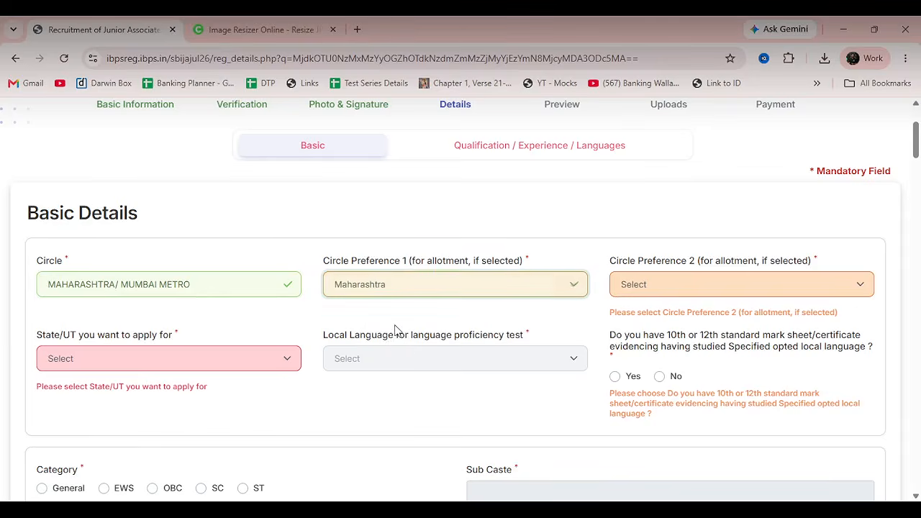
pyautogui.click(628, 289)
pyautogui.click(625, 347)
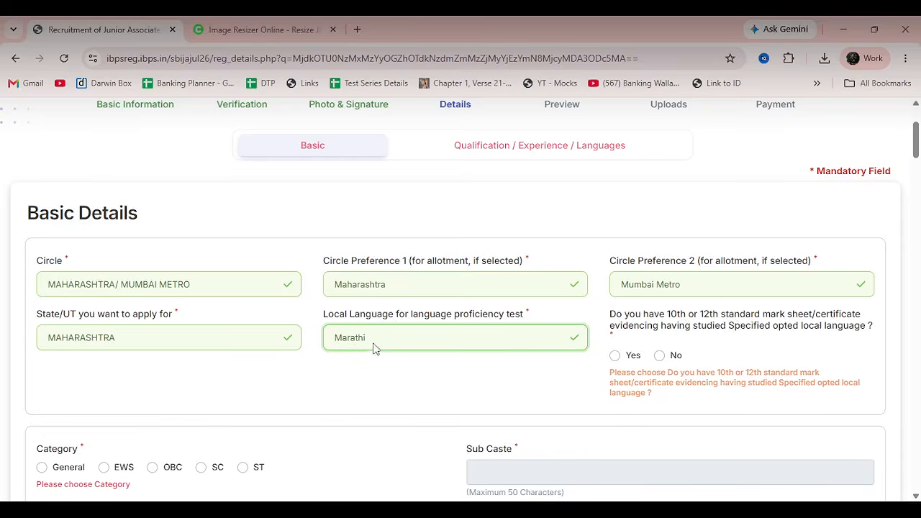
# Answer Yes to having a 10th or 12th mark sheet in the local language and No to being a trained Apprentice of SBI
pyautogui.click(660, 357)
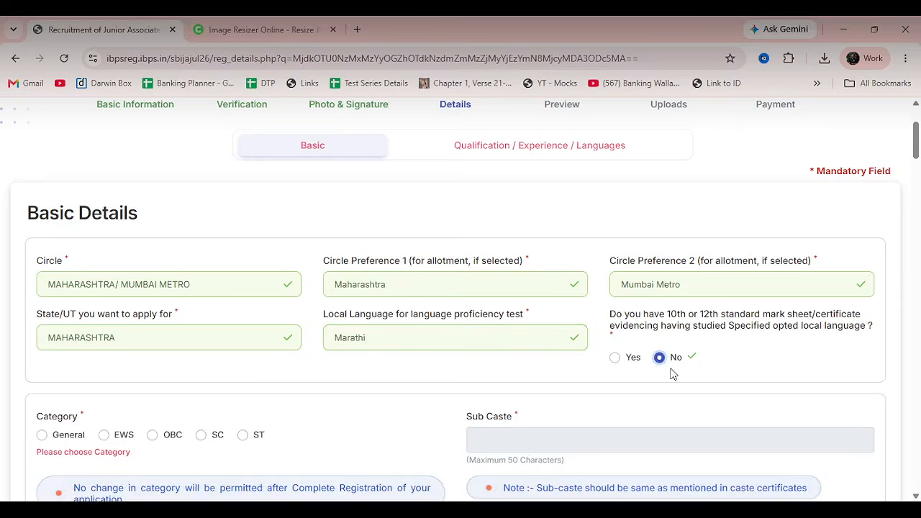
pyautogui.click(615, 359)
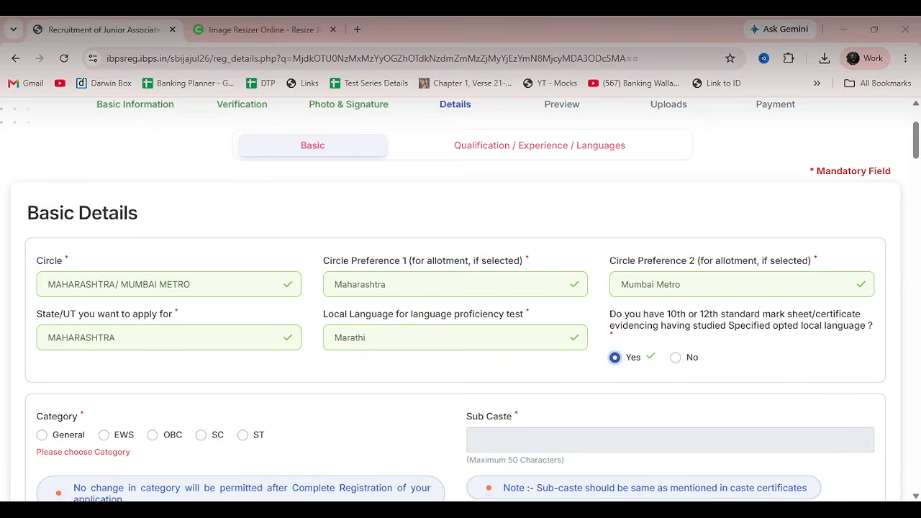
pyautogui.scroll(-5, 460, 303)
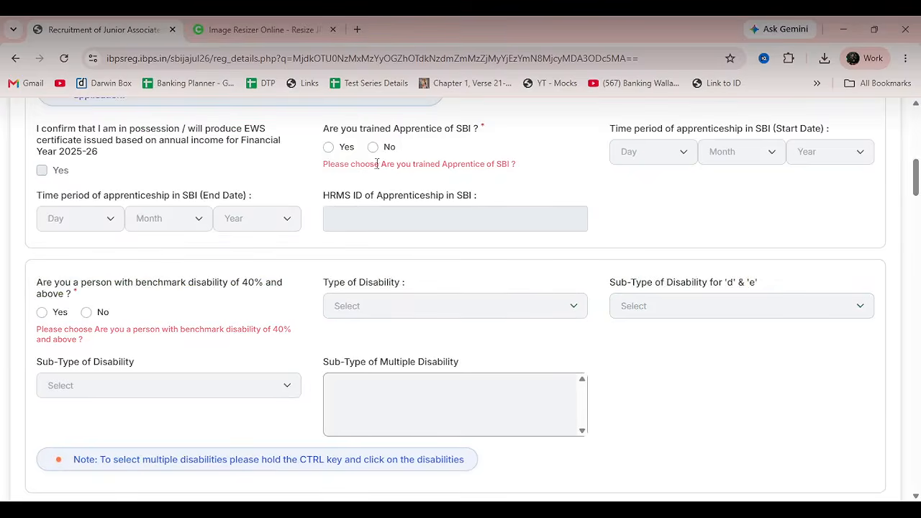
pyautogui.click(329, 152)
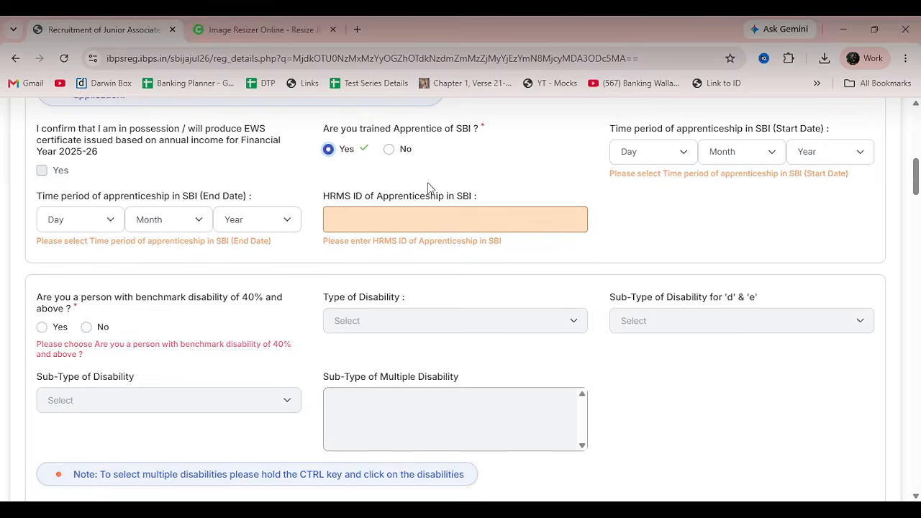
pyautogui.click(389, 153)
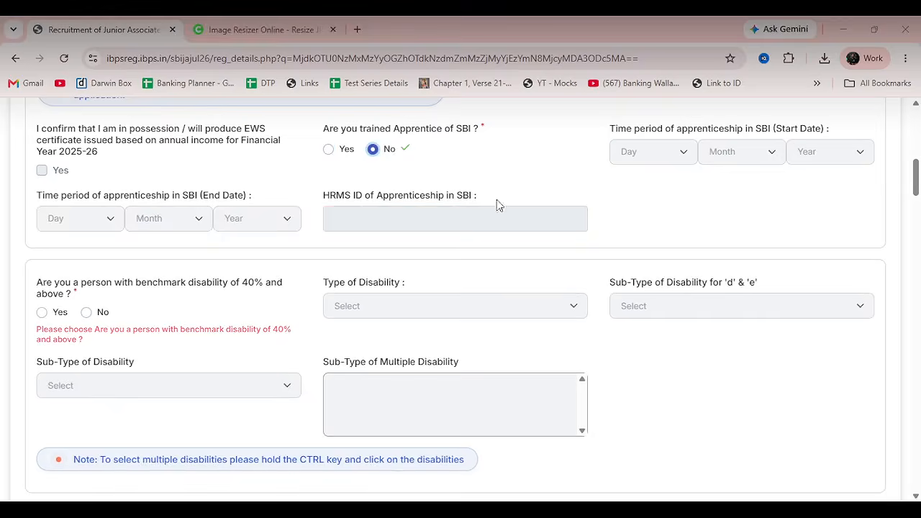
# Review the educational qualification, work experience, pre-exam training and languages known sections of the application
pyautogui.scroll(-20, 461, 288)
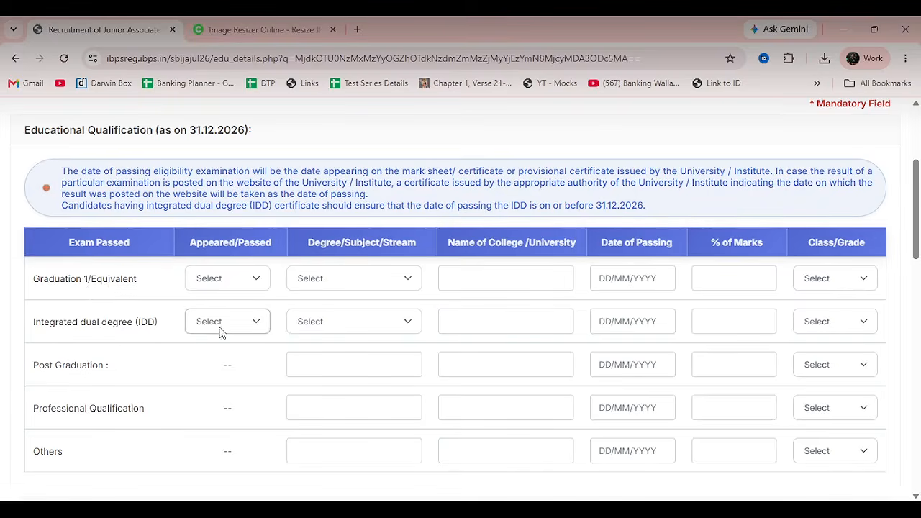
pyautogui.scroll(-4, 628, 347)
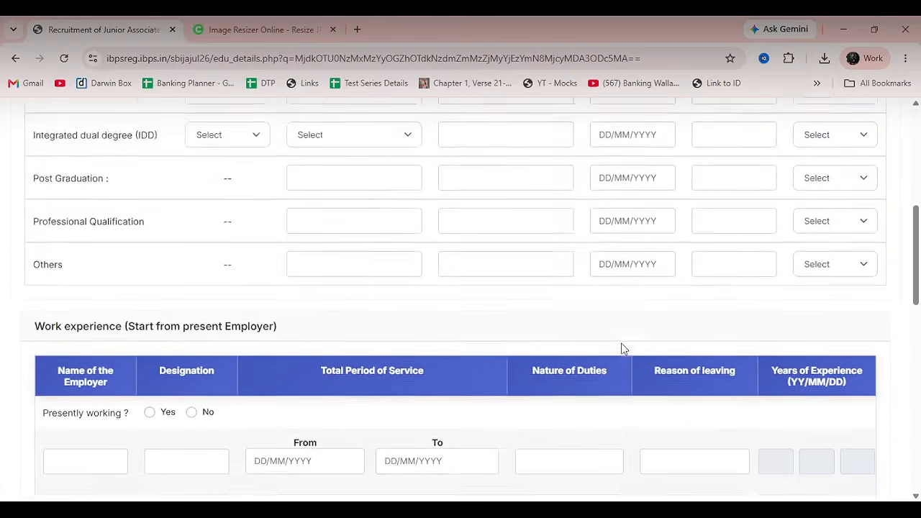
pyautogui.scroll(-1, 605, 349)
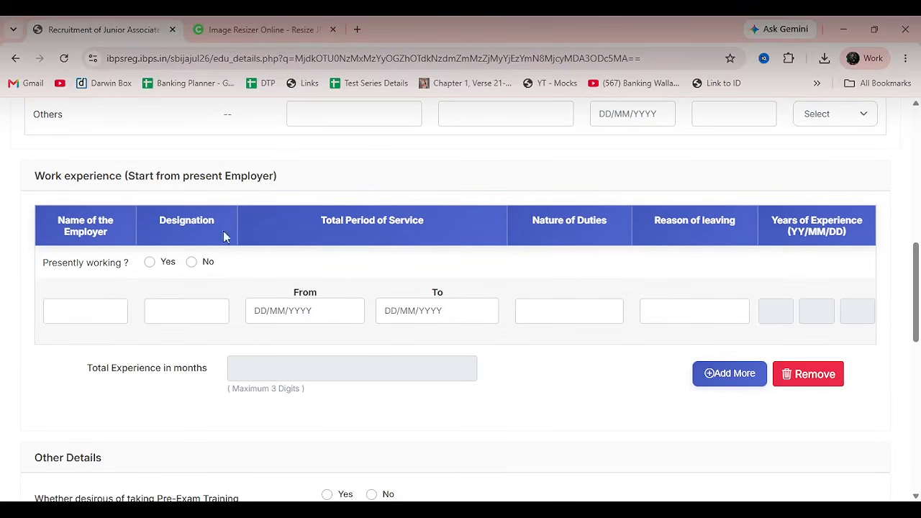
pyautogui.scroll(-4, 432, 297)
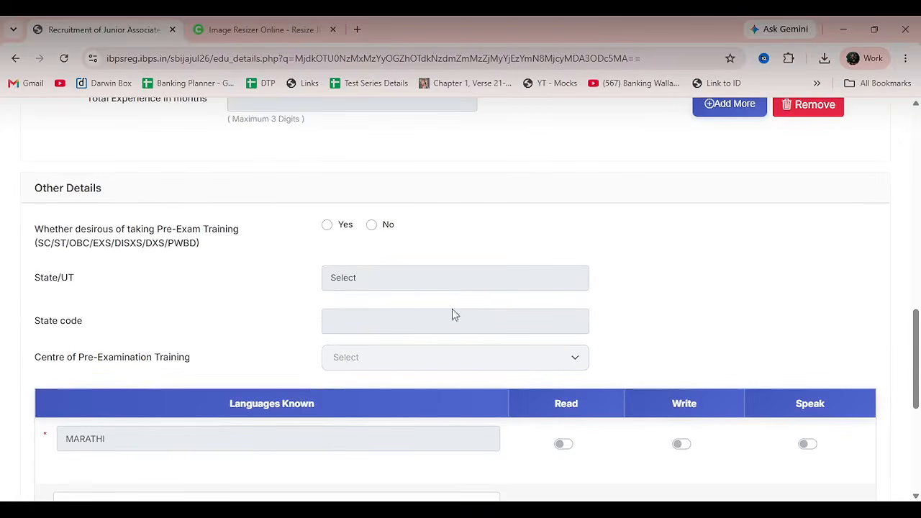
pyautogui.scroll(-4, 260, 343)
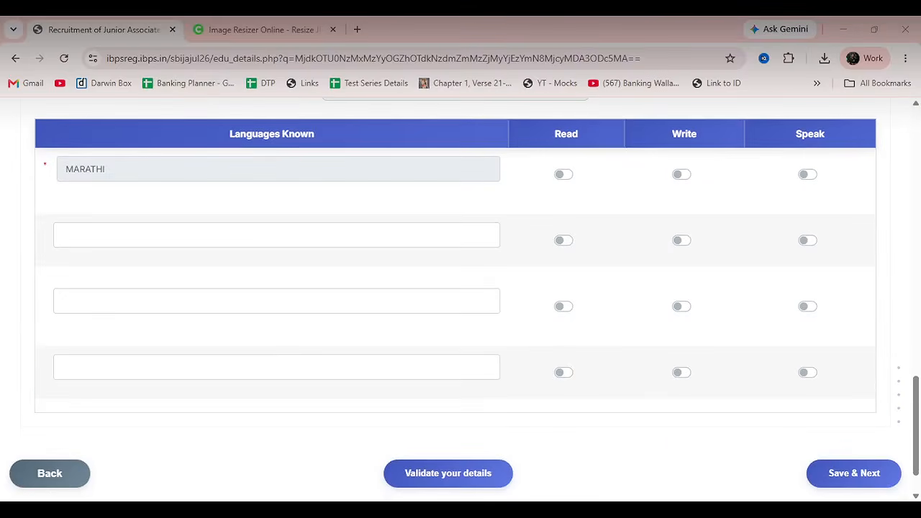
pyautogui.scroll(13, 605, 429)
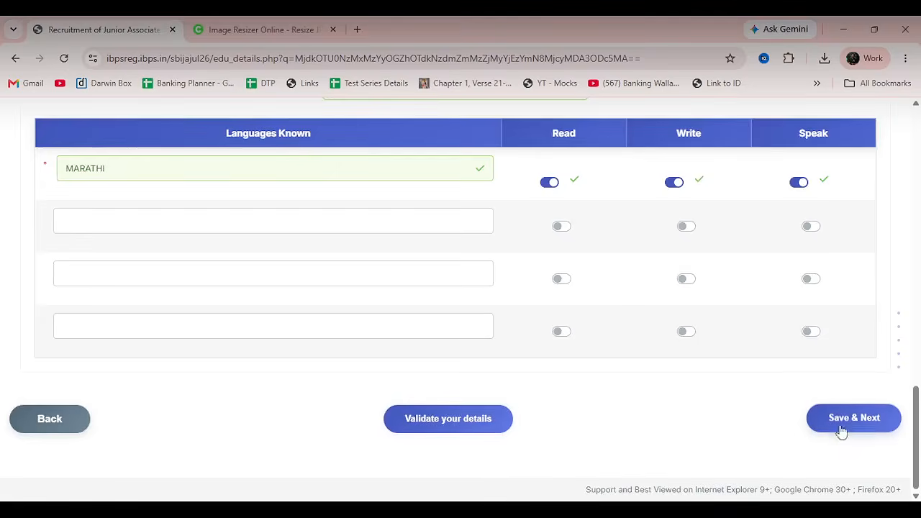
# Save the qualification details, agree to the declaration, and confirm that the name in the application matches the ID proof
pyautogui.click(879, 429)
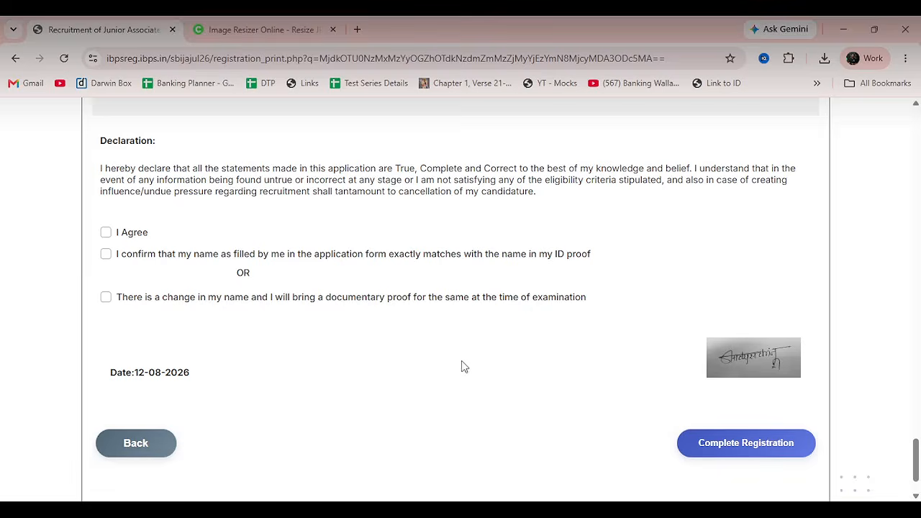
pyautogui.click(106, 234)
pyautogui.click(106, 261)
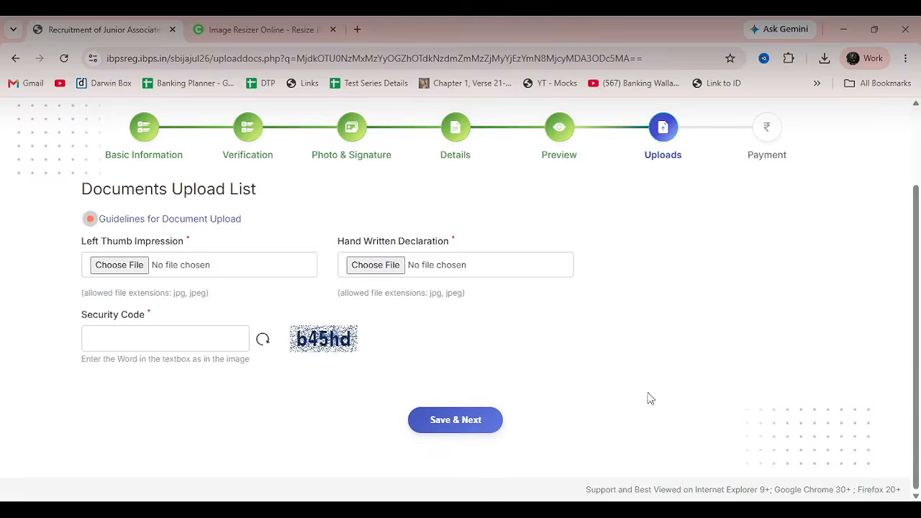
# Upload Thumb.jpg as the left thumb impression and accept its preview
pyautogui.click(648, 397)
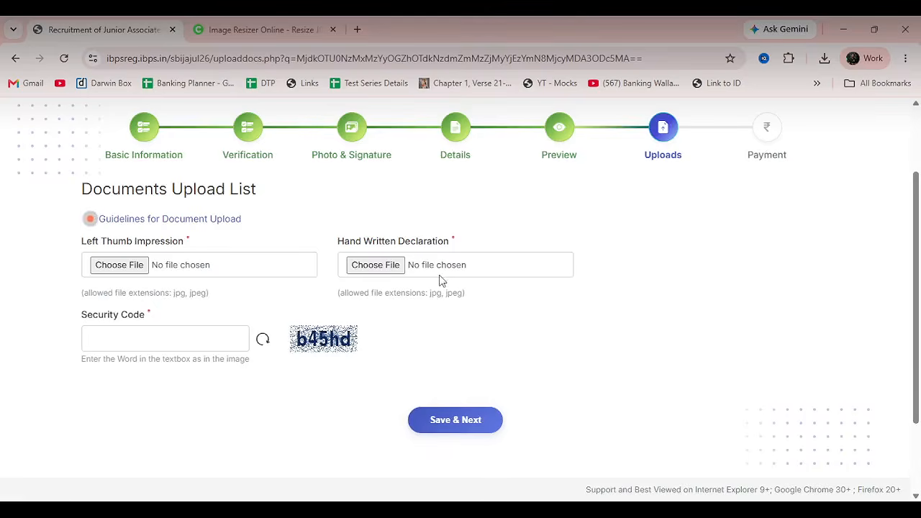
pyautogui.click(133, 275)
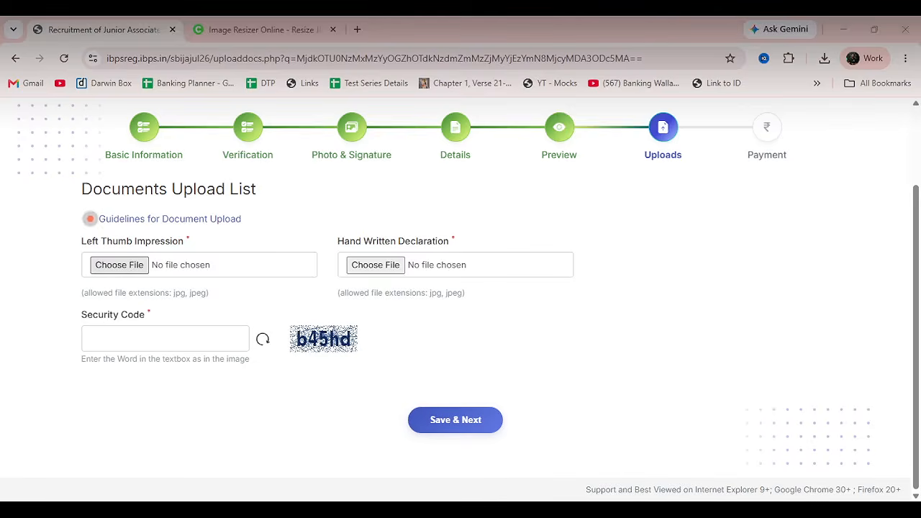
pyautogui.press('Return')
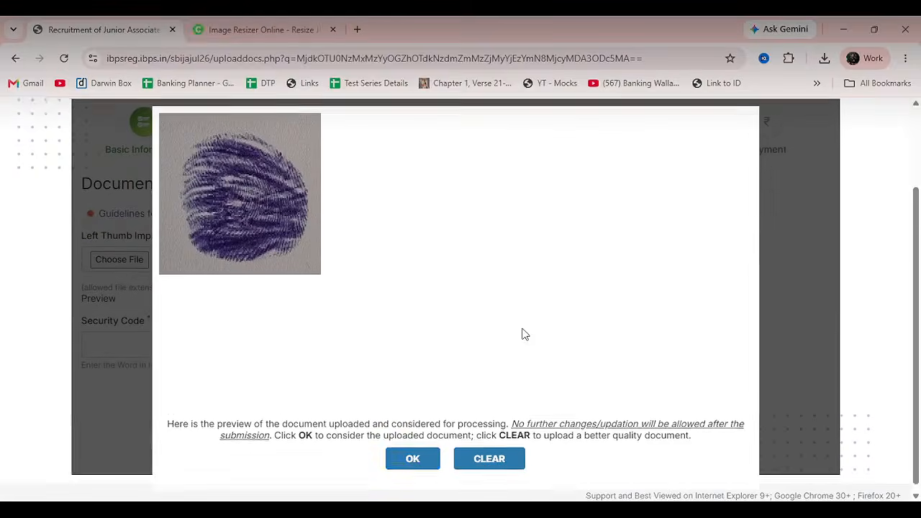
pyautogui.click(419, 459)
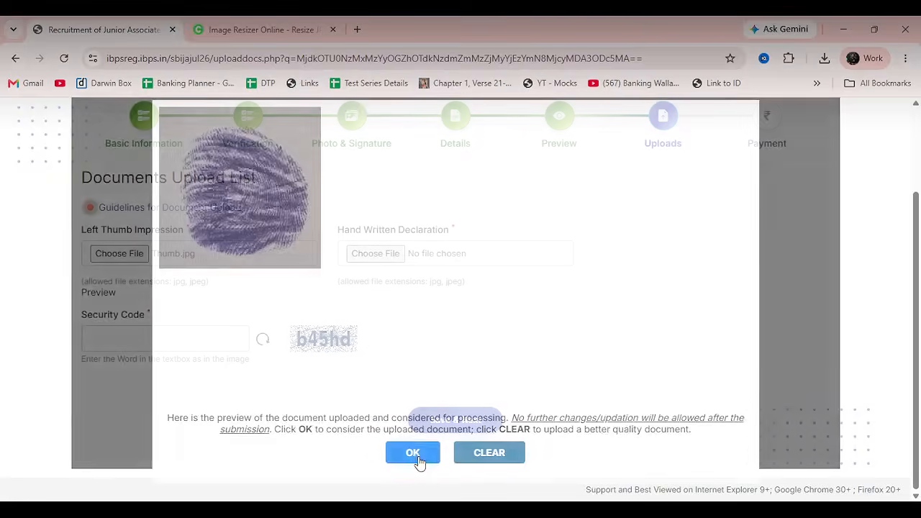
# Upload Declaration.jpg as the hand written declaration and accept its preview
pyautogui.click(373, 255)
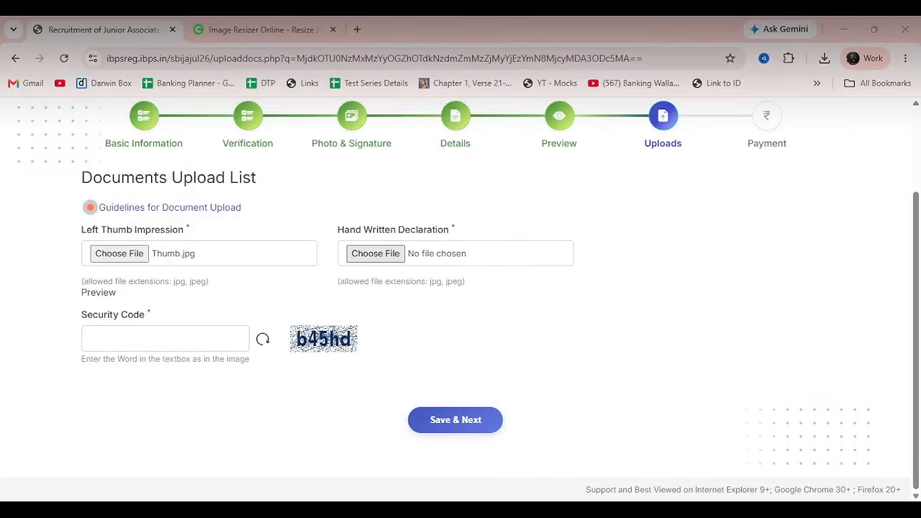
pyautogui.press('Return')
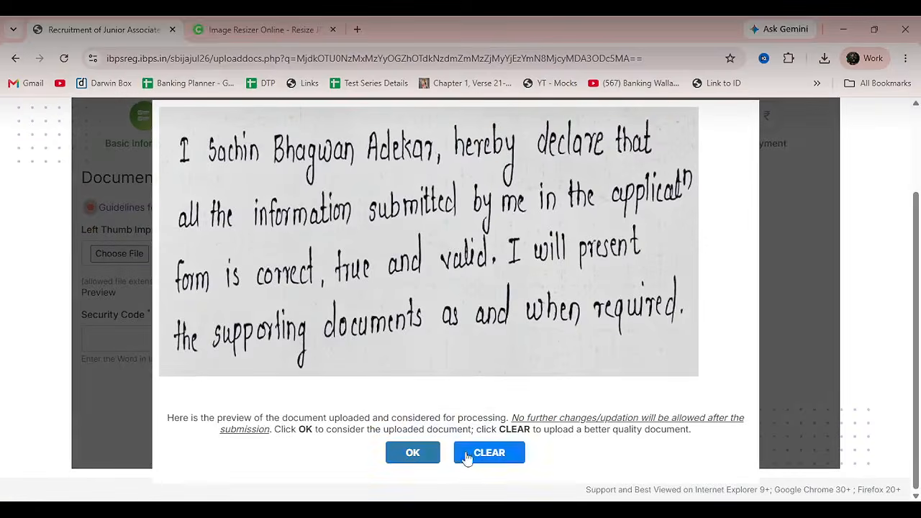
pyautogui.click(427, 457)
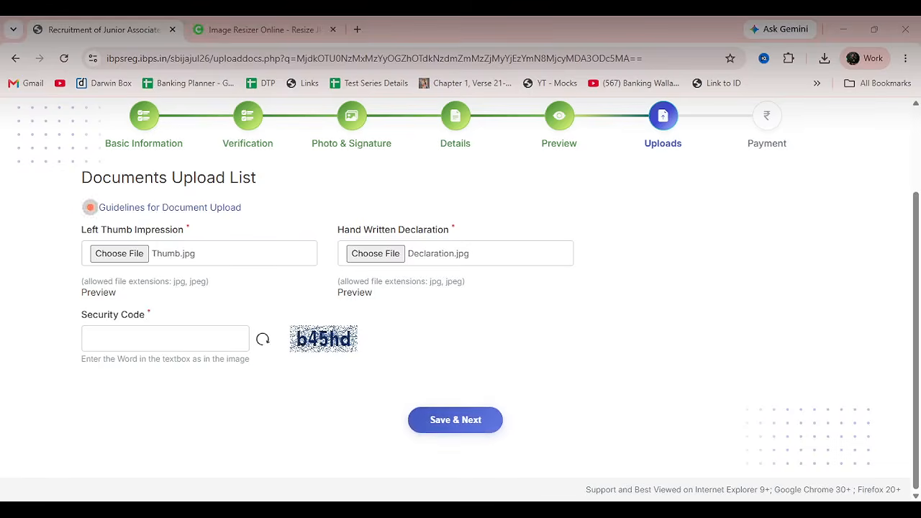
# Switch to the Image Resizer Online page
pyautogui.hotkey('ctrl', 'Tab')
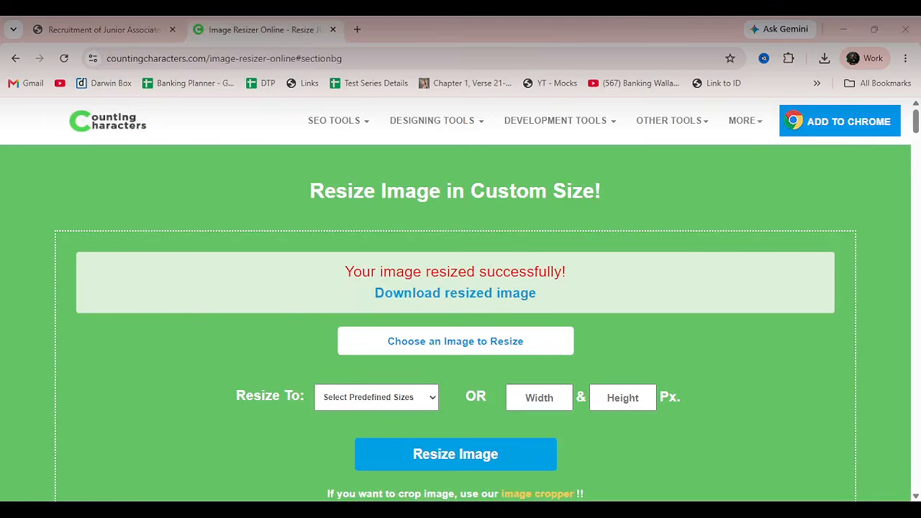